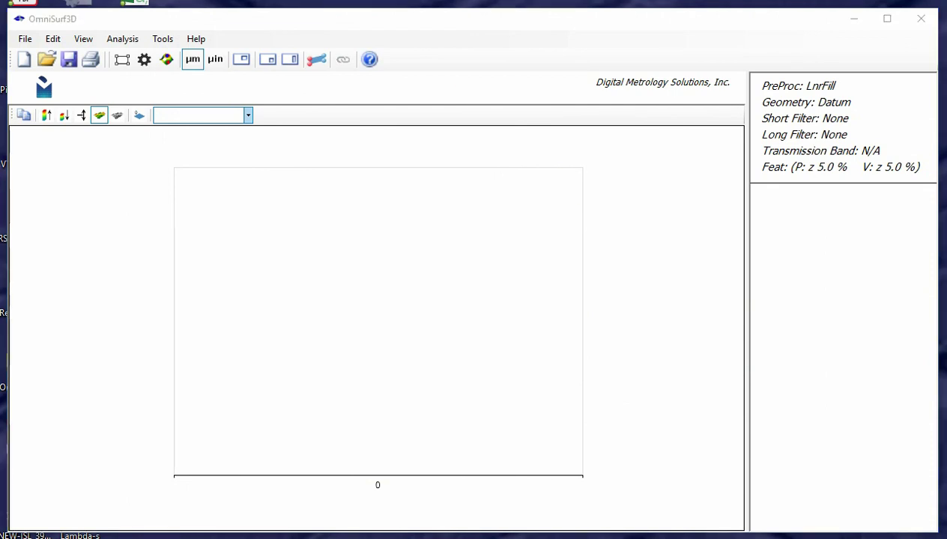
Load PorousPatchWithValley.sdf and open the Pit/Porosity Analysis for its form-removed surface.
left_click_drag(463, 0, 389, 259)
left_click_drag(365, 316, 394, 483)
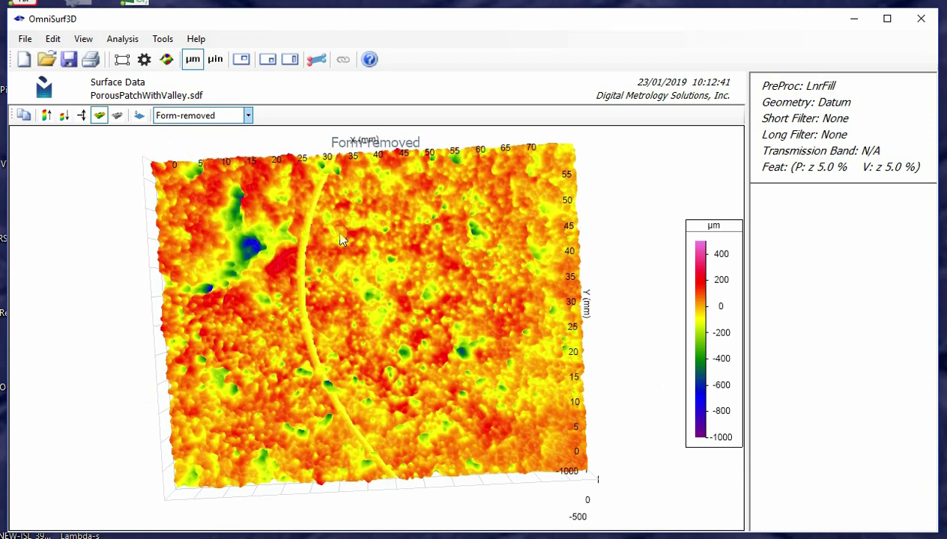
left_click_drag(354, 412, 358, 258)
left_click(157, 43)
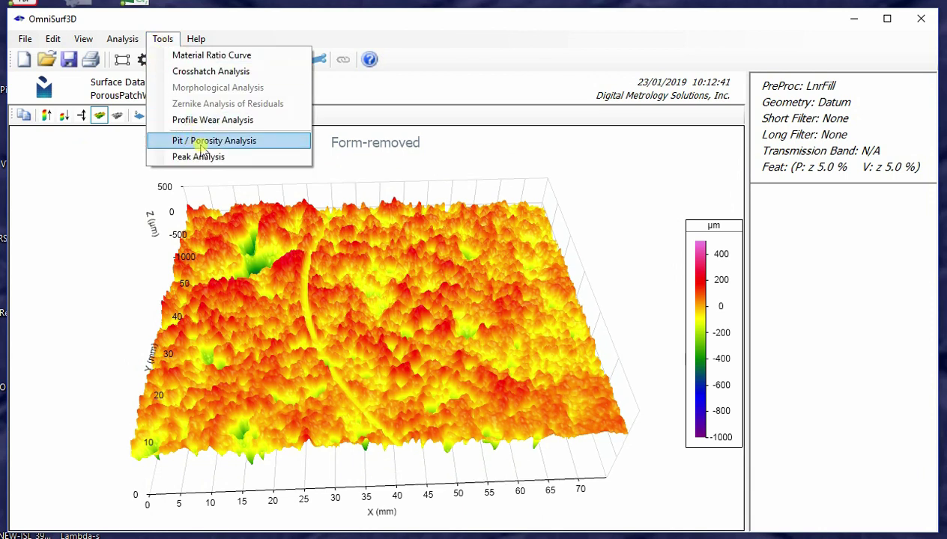
left_click(203, 142)
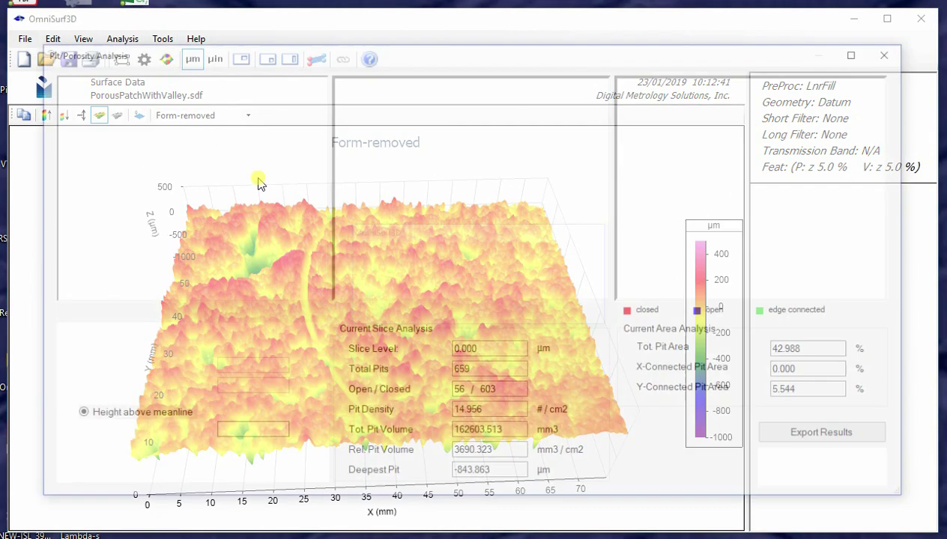
Lower the slice level on the material ratio curve to about -163 µm and inspect the slicing plane in the 3D view.
left_click(513, 168)
left_click(514, 179)
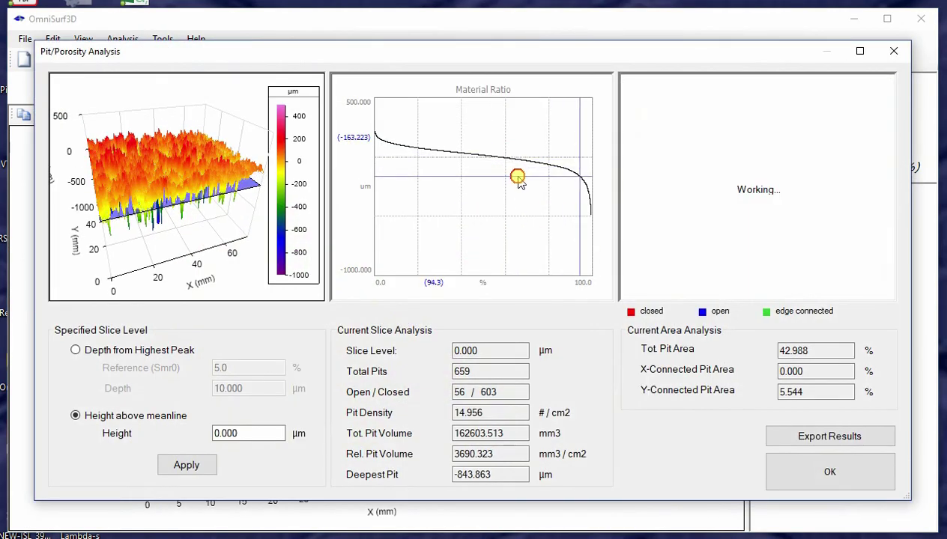
left_click(484, 182)
mouse_move(156, 229)
left_mouse_down()
mouse_move(180, 188)
mouse_move(168, 205)
mouse_move(180, 212)
mouse_move(194, 190)
mouse_move(194, 216)
mouse_move(148, 191)
left_mouse_up()
Try several slice levels on the material ratio curve, including about -76 and -300 µm, finishing at about -126 µm.
left_click(472, 164)
left_click(429, 180)
left_click(462, 166)
left_click(460, 181)
left_click(461, 194)
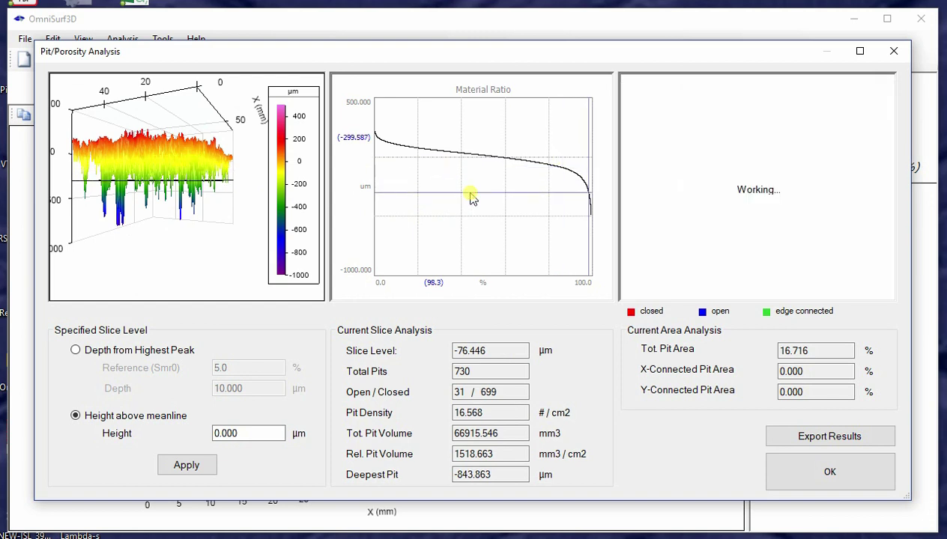
left_click(475, 173)
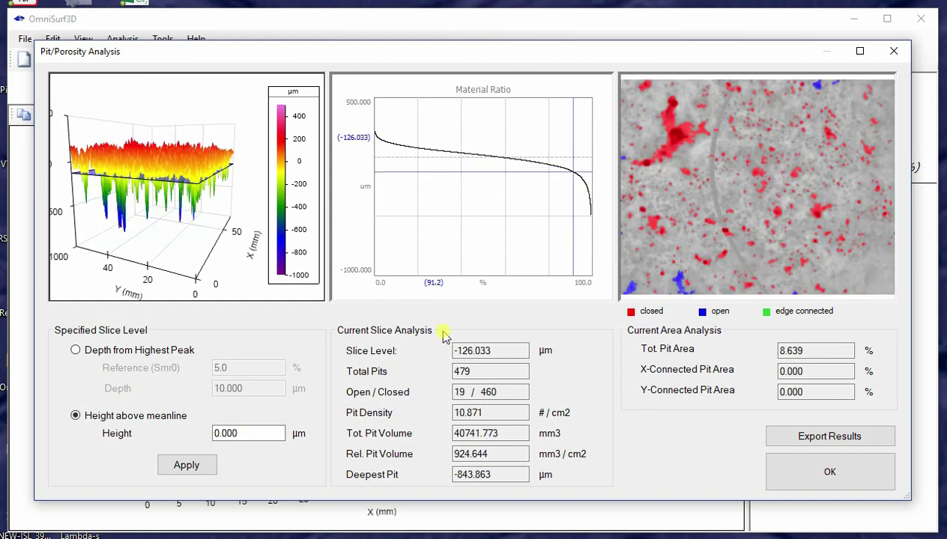
Raise the slice level above the meanline to about 41 µm and inspect the cut surface from the side.
left_click_drag(210, 253, 165, 217)
left_click(473, 155)
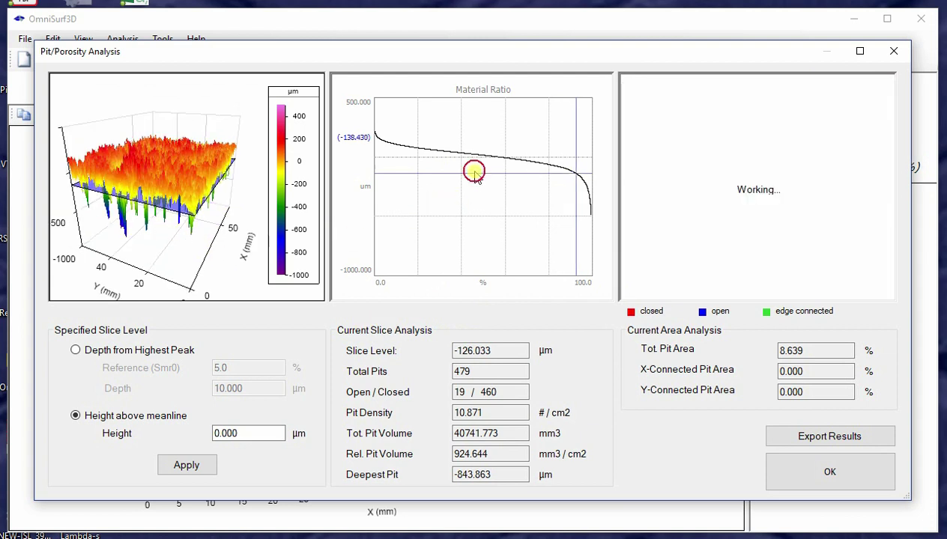
left_click_drag(472, 154, 453, 153)
left_click_drag(174, 216, 196, 173)
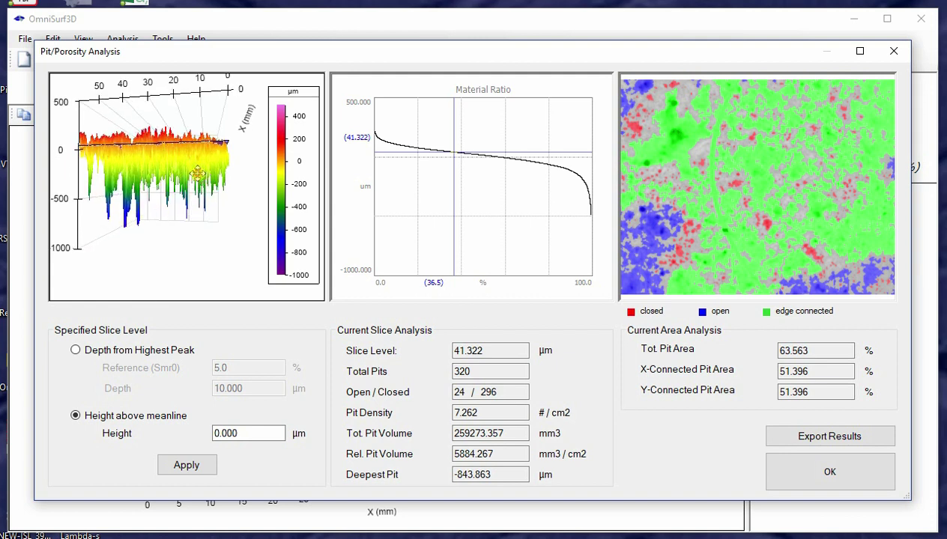
Lower the slice level in stages to about -58 µm and about -343 µm to compare the detected pits.
left_click(440, 162)
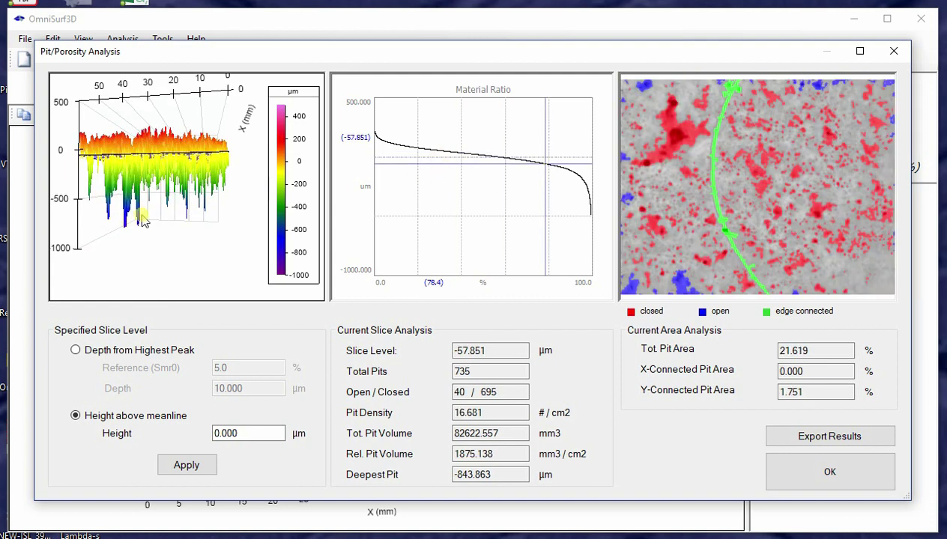
mouse_move(143, 219)
left_mouse_down()
mouse_move(163, 230)
mouse_move(178, 212)
mouse_move(203, 224)
mouse_move(139, 223)
left_mouse_up()
left_click(446, 187)
left_click(495, 192)
mouse_move(495, 192)
left_mouse_down()
mouse_move(493, 171)
mouse_move(503, 210)
mouse_move(500, 173)
mouse_move(501, 201)
mouse_move(494, 175)
mouse_move(489, 198)
left_mouse_up()
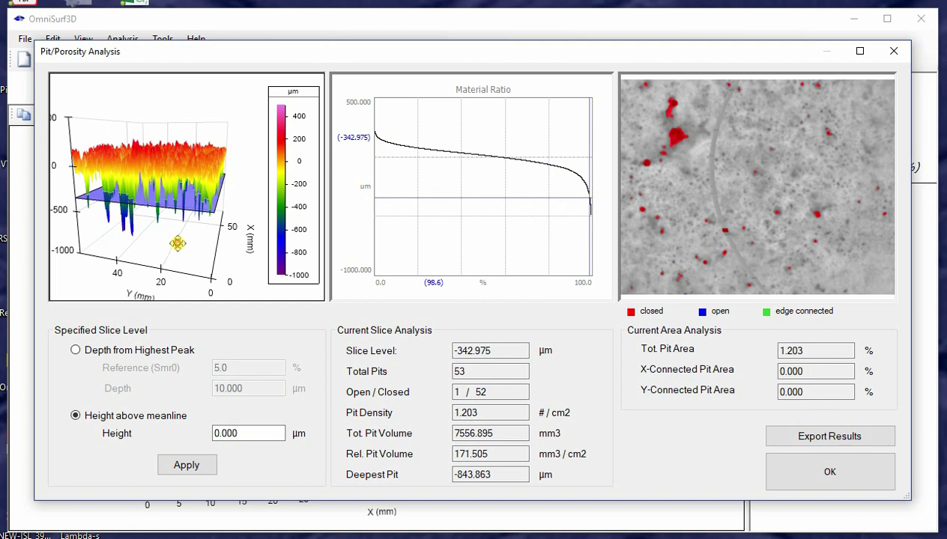
Raise the slice level to about -219 µm and view the surface with its slicing plane at an angle.
left_click_drag(177, 242, 212, 201)
left_click_drag(448, 196, 422, 183)
left_click_drag(169, 194, 160, 241)
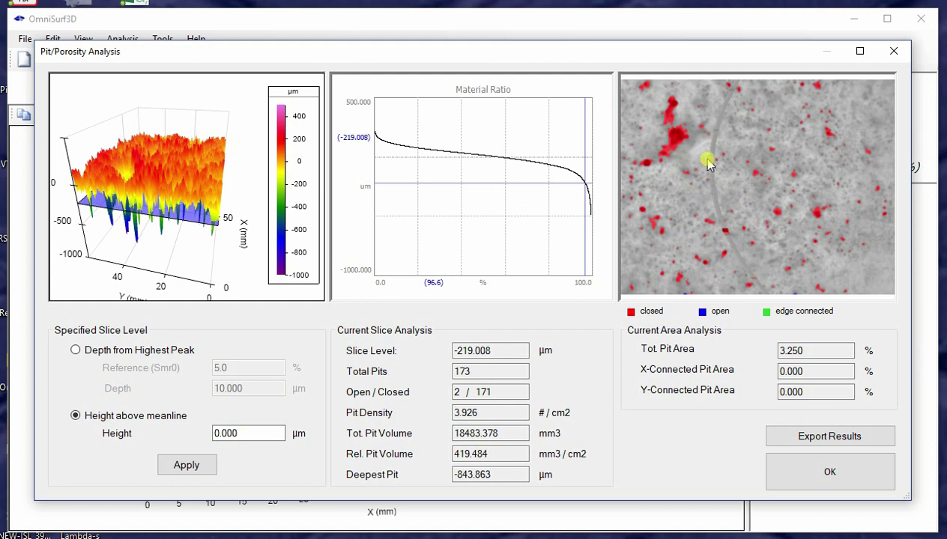
Raise the slice level in stages to about -76 and -52 µm and examine the total pits and pit density.
left_click(533, 178)
left_click_drag(533, 177, 535, 165)
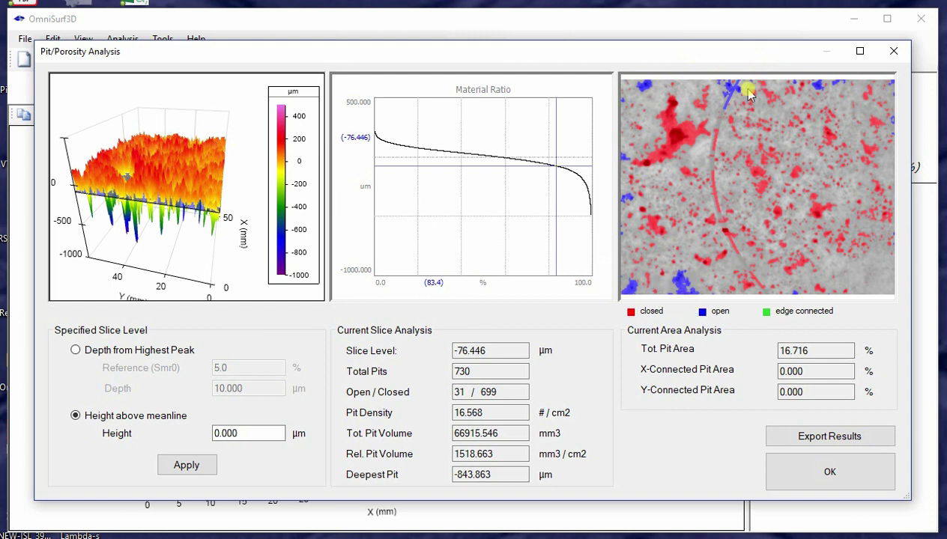
left_click(520, 161)
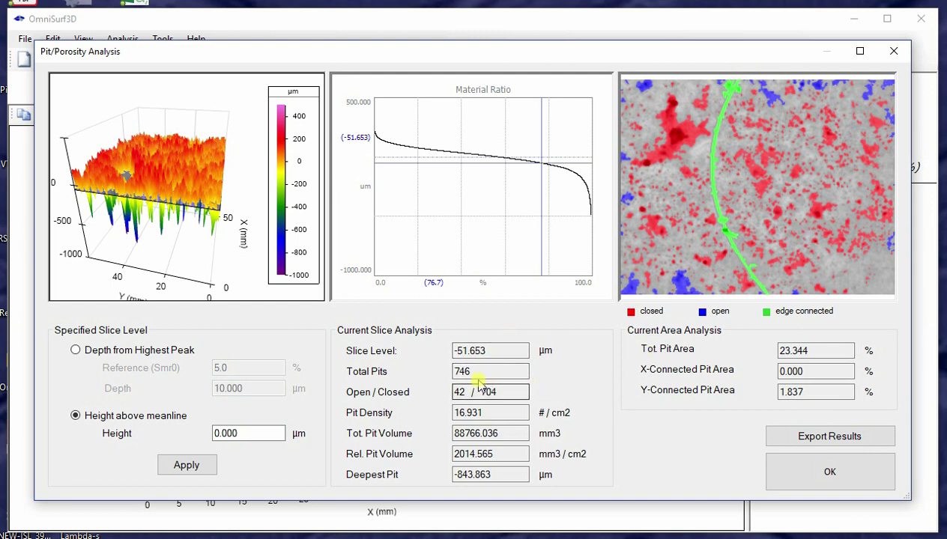
left_click_drag(477, 372, 443, 371)
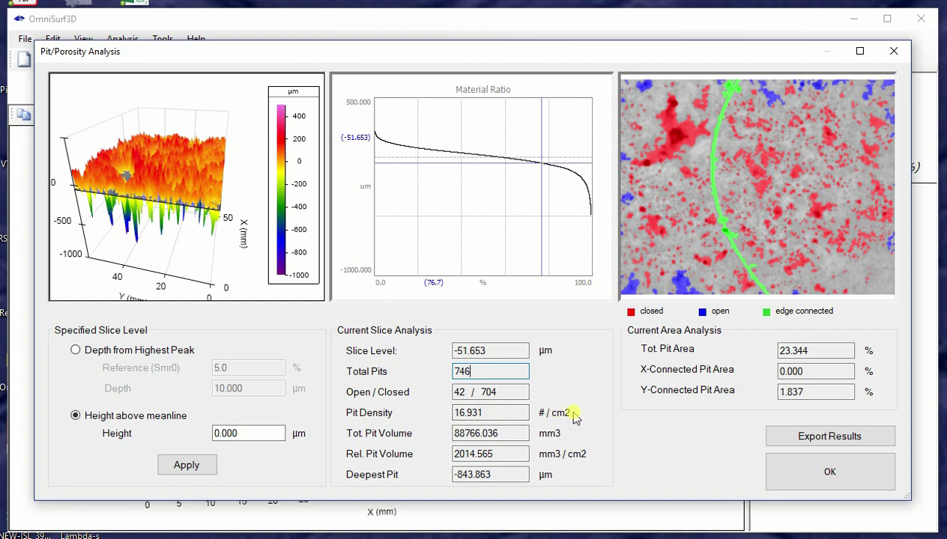
left_click(499, 412)
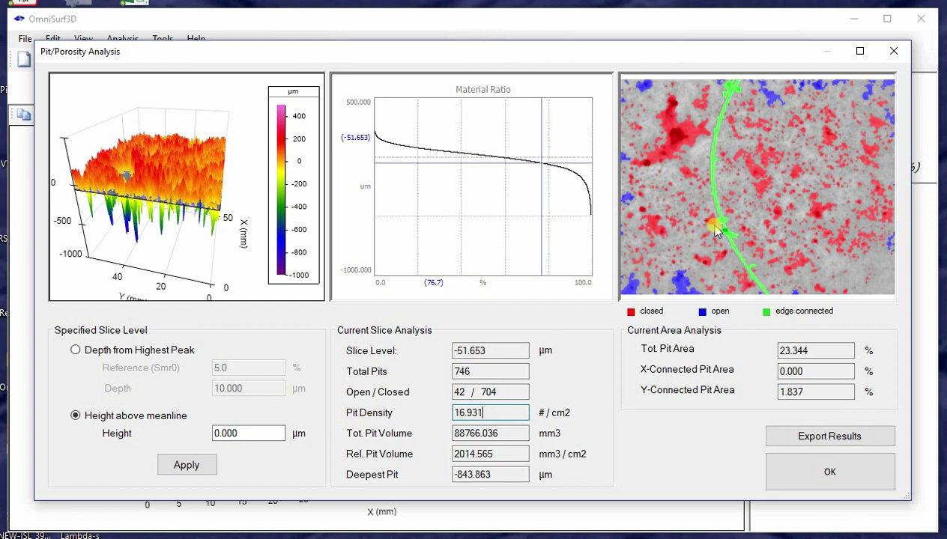
Compare the total and connected pit areas at slice levels of about -39 µm and -52 µm.
left_click(477, 163)
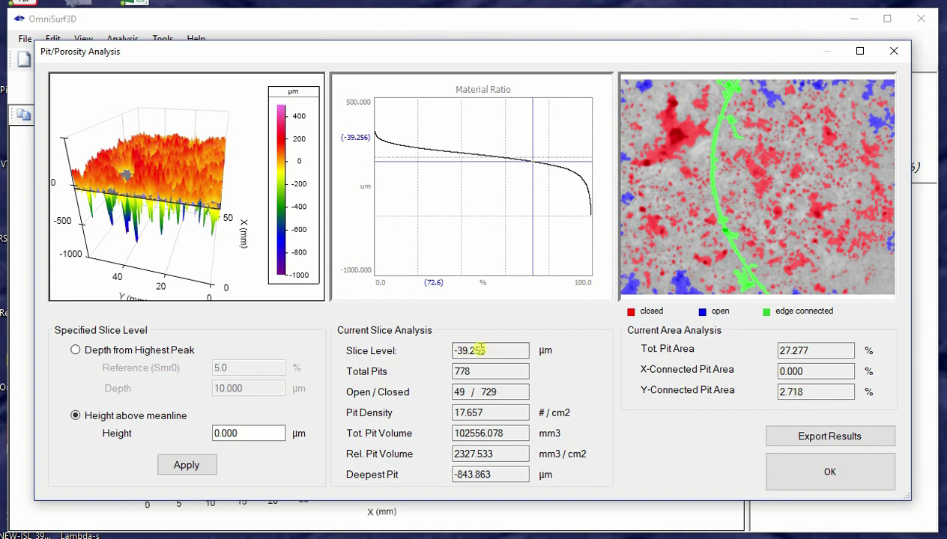
left_click(846, 352)
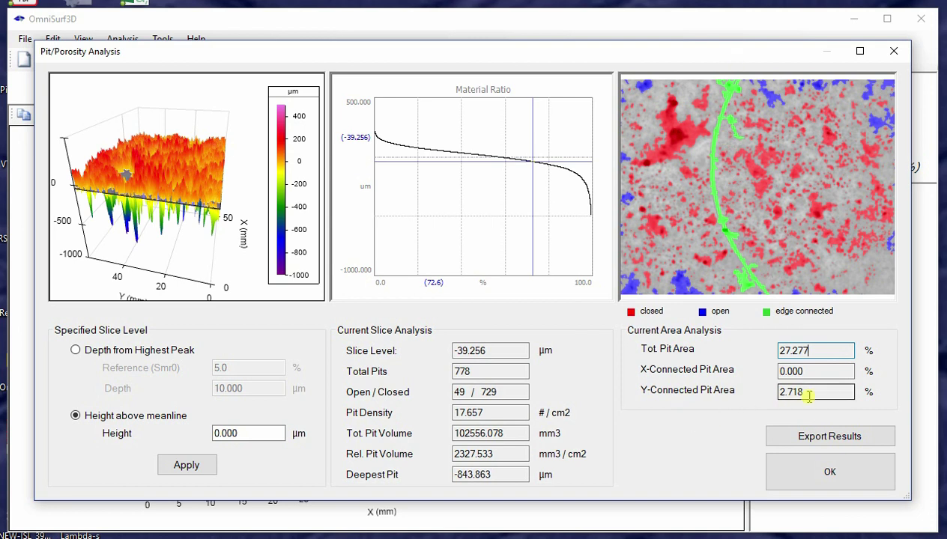
left_click(510, 190)
left_click_drag(510, 192, 500, 163)
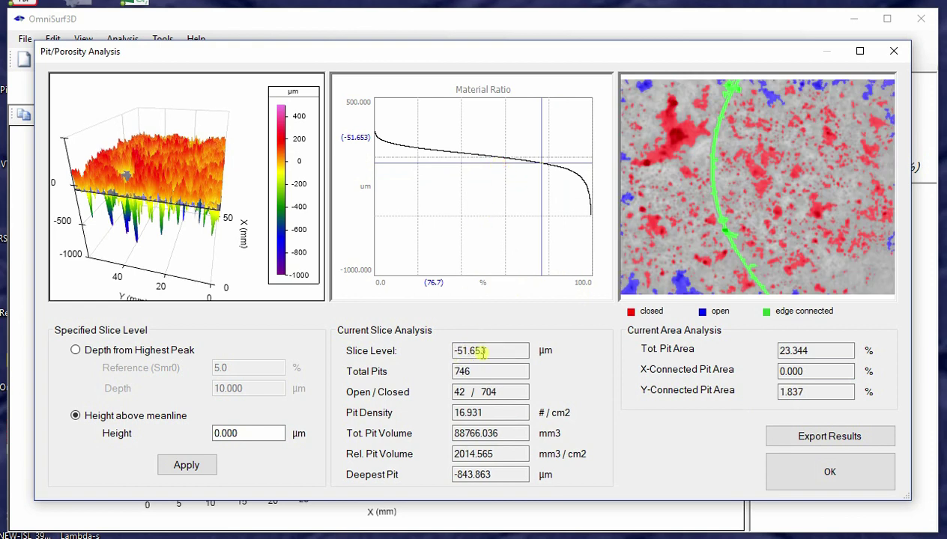
Move the slice level back and forth between about -33 and -52 µm to examine the valley connection, ending at about 10 µm.
left_click(481, 161)
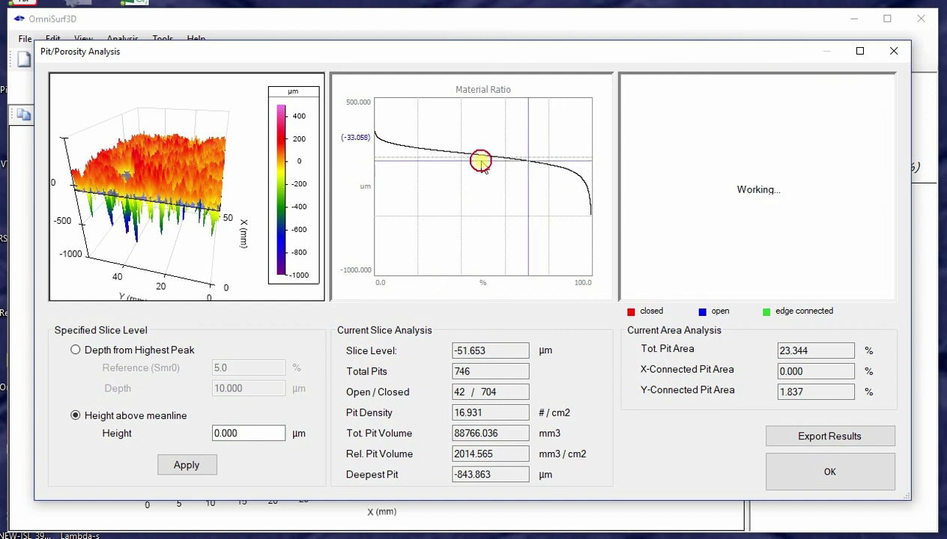
left_click(481, 165)
left_click(481, 164)
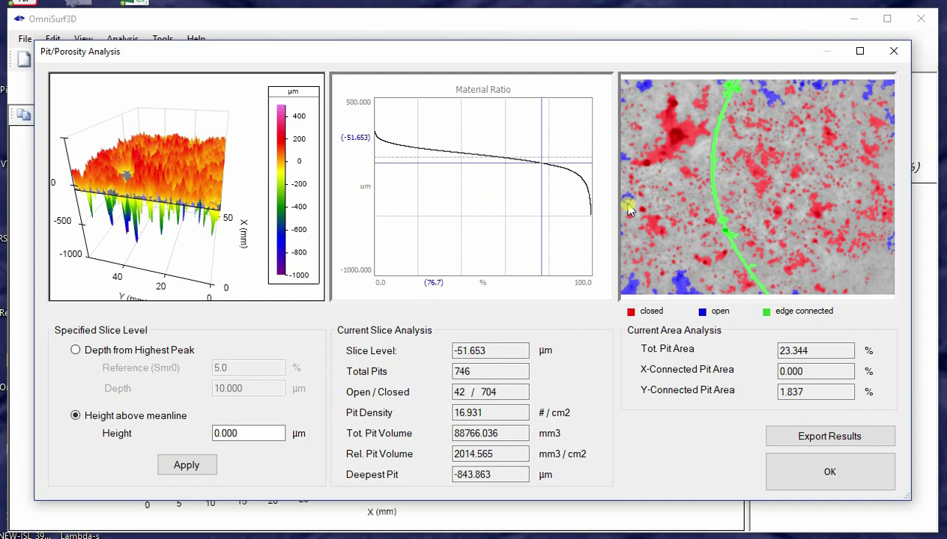
left_click(487, 167)
left_click(486, 159)
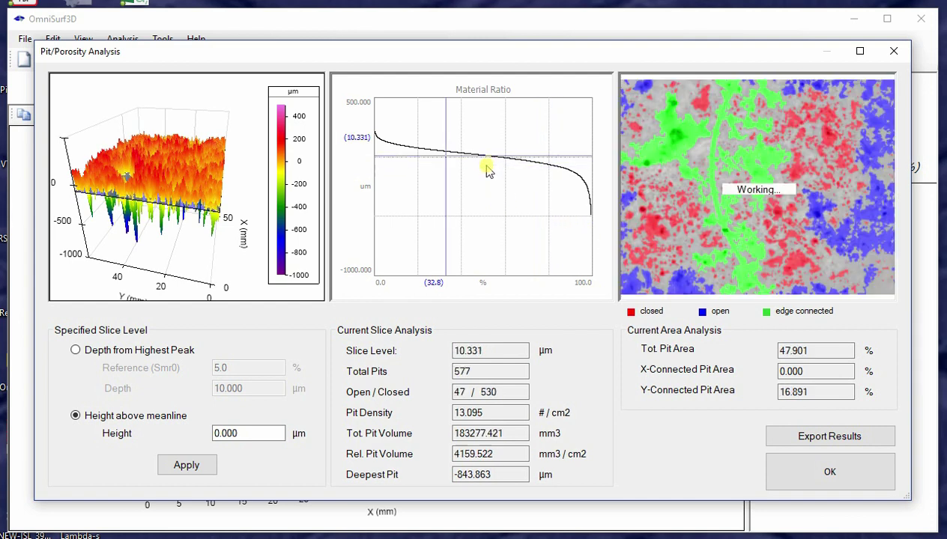
left_click(483, 164)
left_click(484, 159)
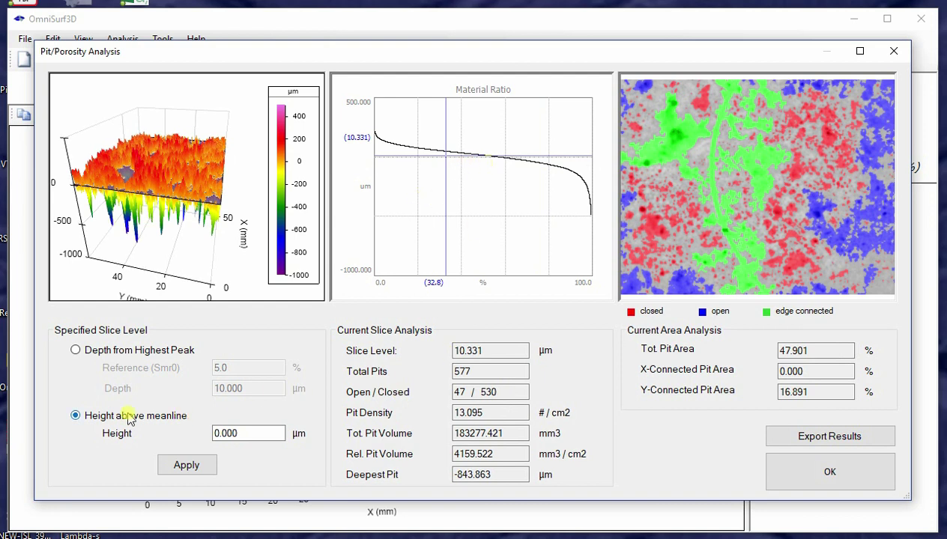
Set the slice height above the meanline to -50 µm and apply it.
left_click_drag(249, 432, 181, 429)
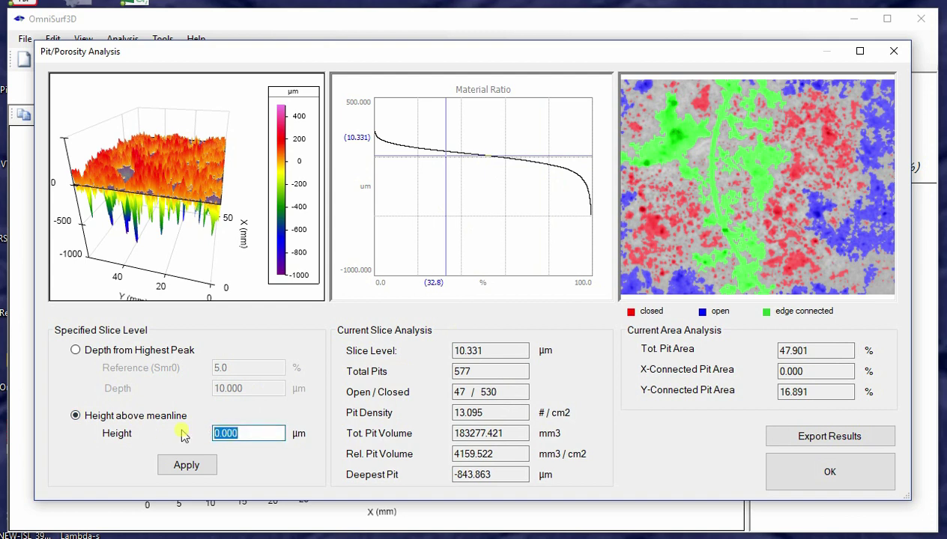
type("-50")
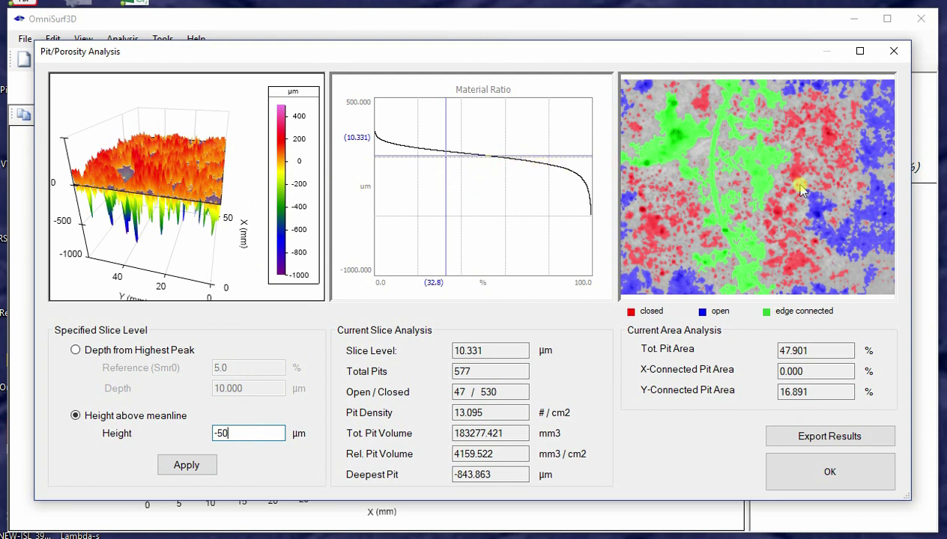
left_click(186, 464)
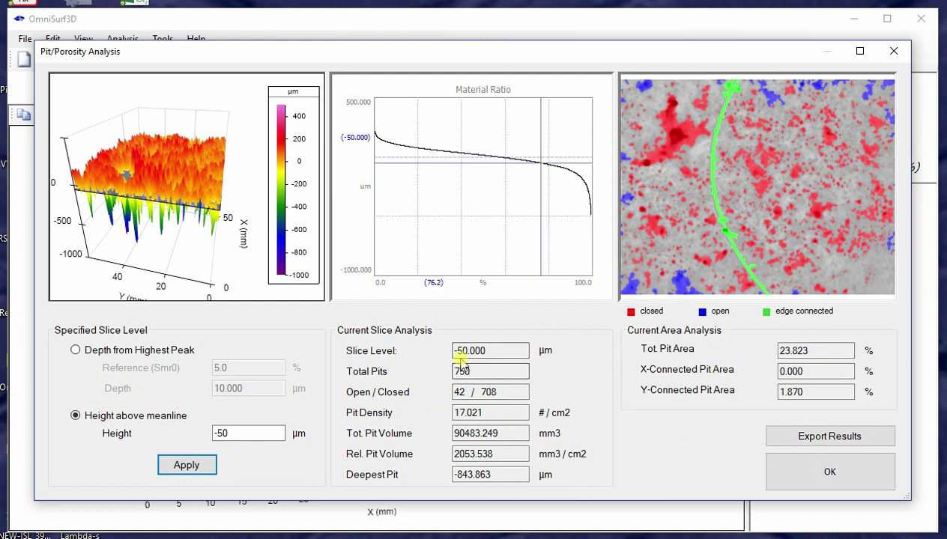
left_click(155, 418)
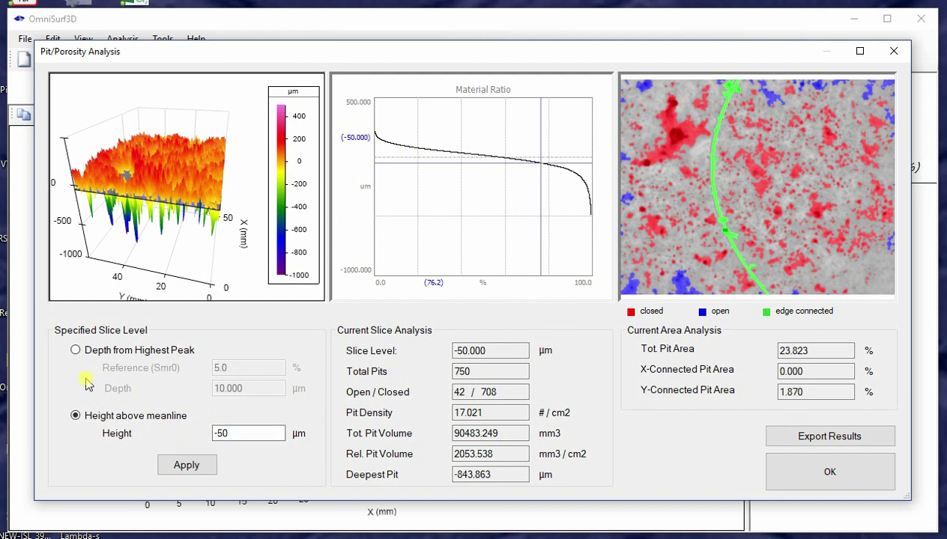
Switch the specified slice level to depth from highest peak and move the slice from about 134 µm down to about -14 µm.
left_click(140, 349)
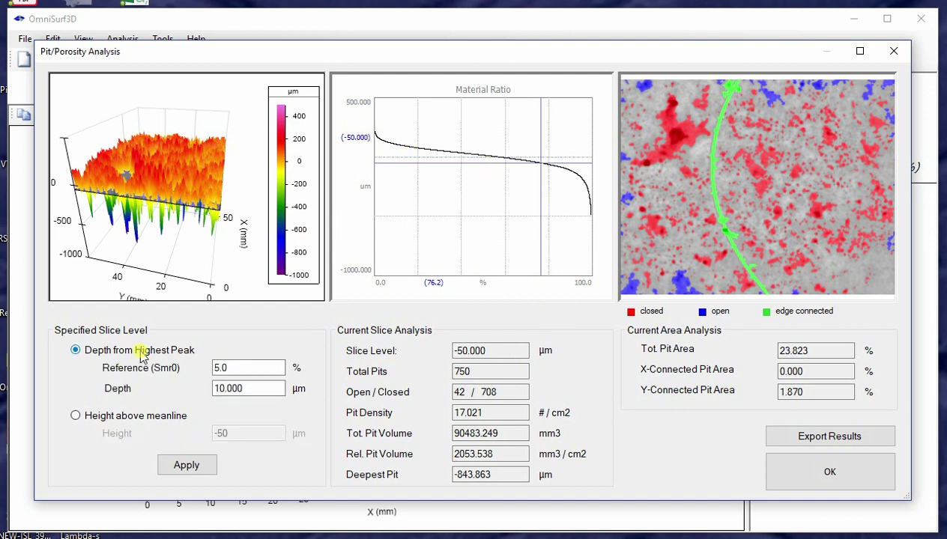
left_click(248, 366)
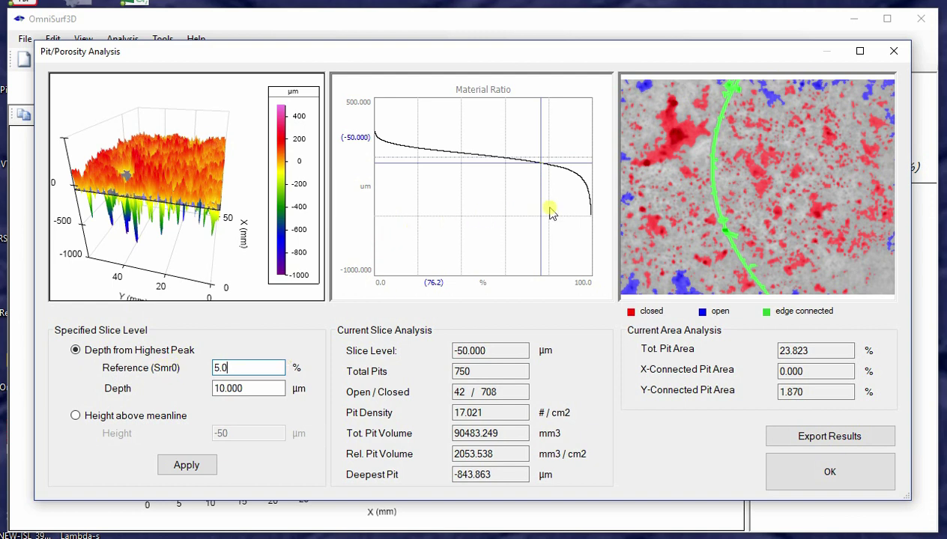
left_click_drag(533, 217, 386, 206)
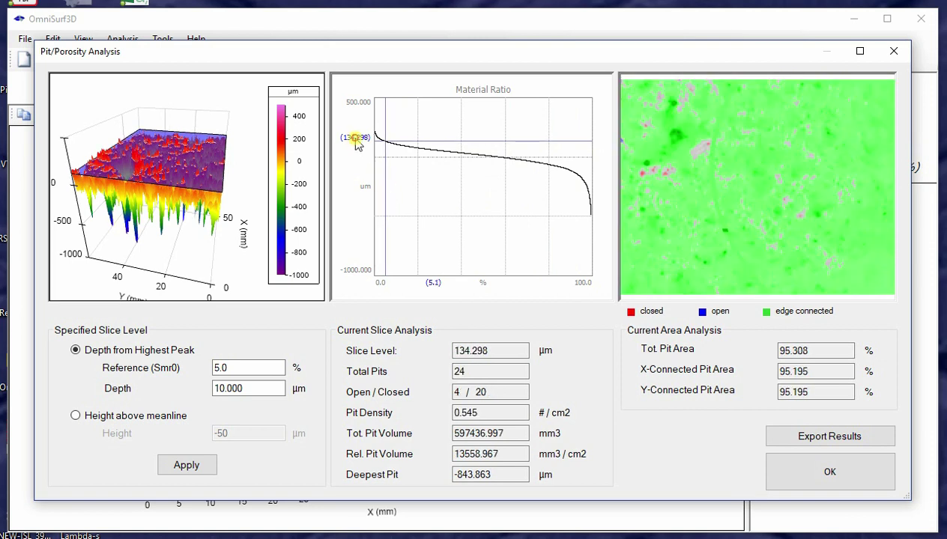
left_click_drag(403, 144, 535, 160)
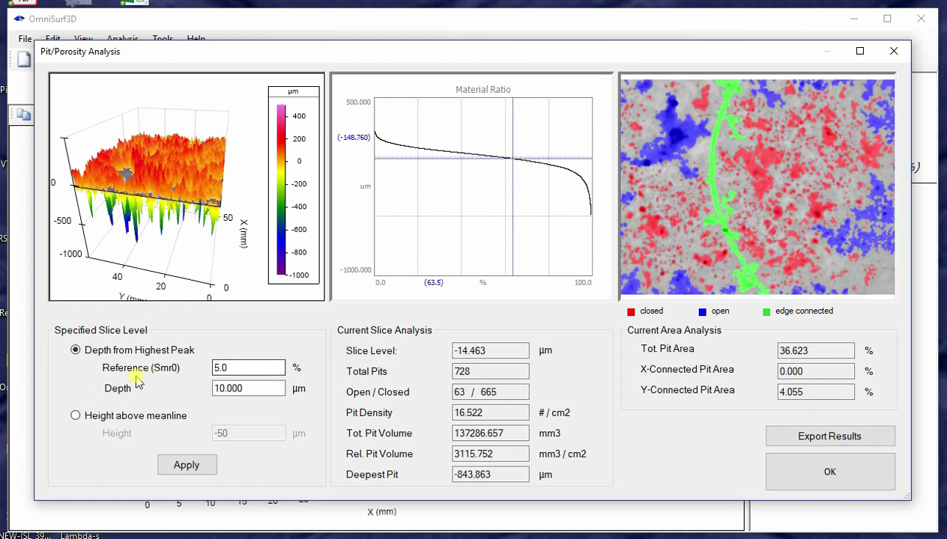
Set the depth from the highest peak to 150 µm and apply it.
left_click(224, 368)
left_click_drag(267, 387, 165, 391)
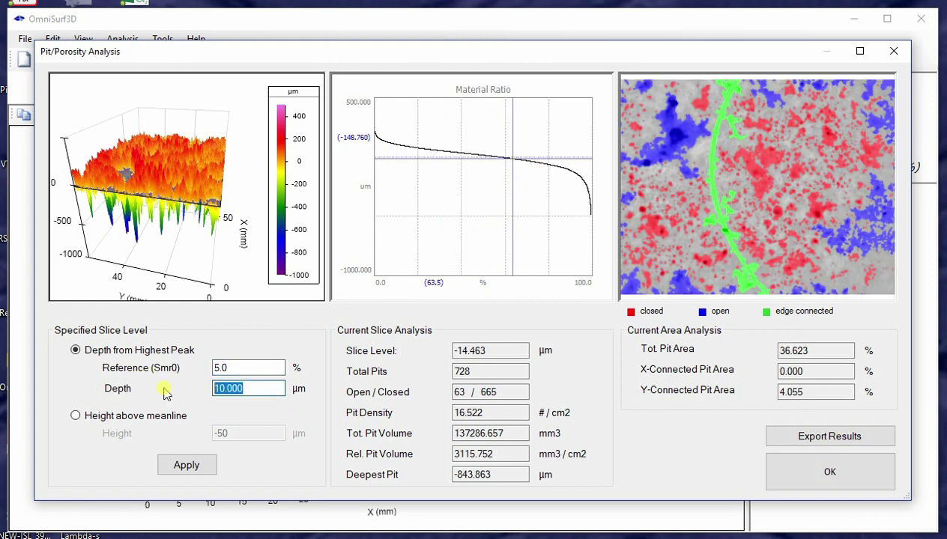
type("150")
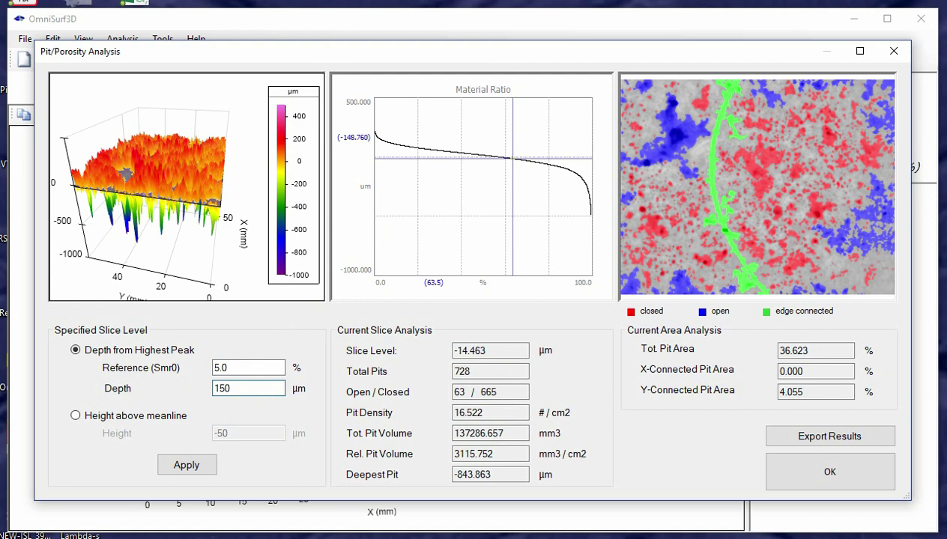
left_click(186, 465)
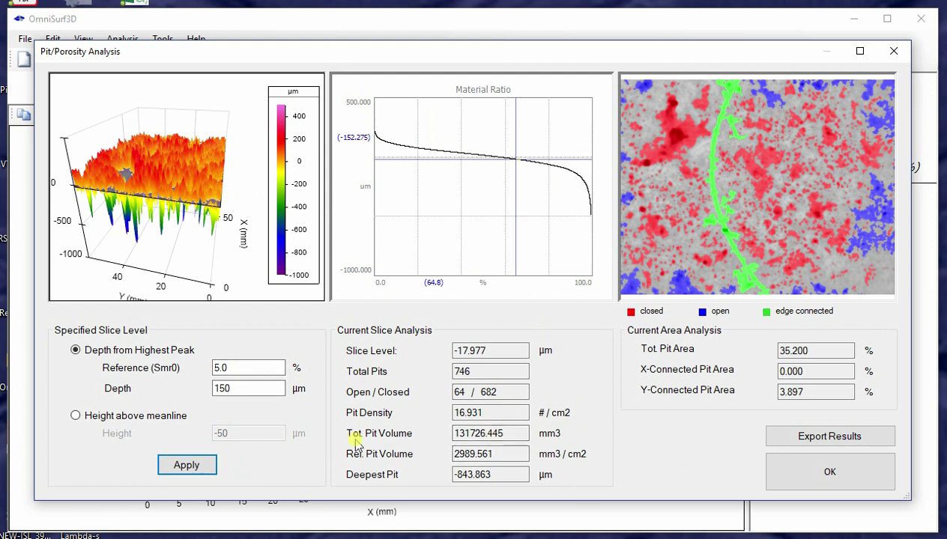
Lower the slice level to about -188 µm, raise it to about -89 µm, and inspect the slicing plane in 3D.
mouse_move(448, 175)
left_mouse_down()
mouse_move(450, 167)
mouse_move(455, 184)
left_mouse_up()
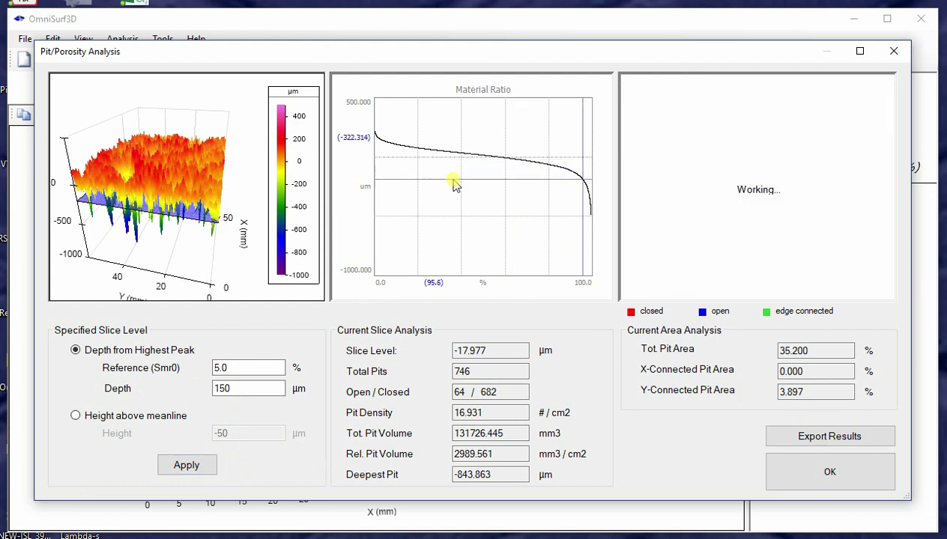
left_click_drag(169, 237, 182, 208)
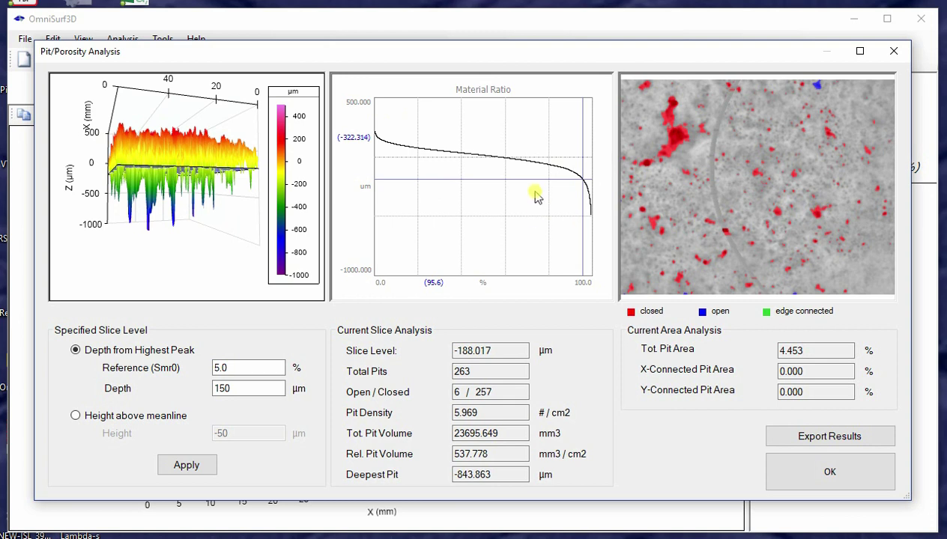
left_click_drag(536, 196, 542, 166)
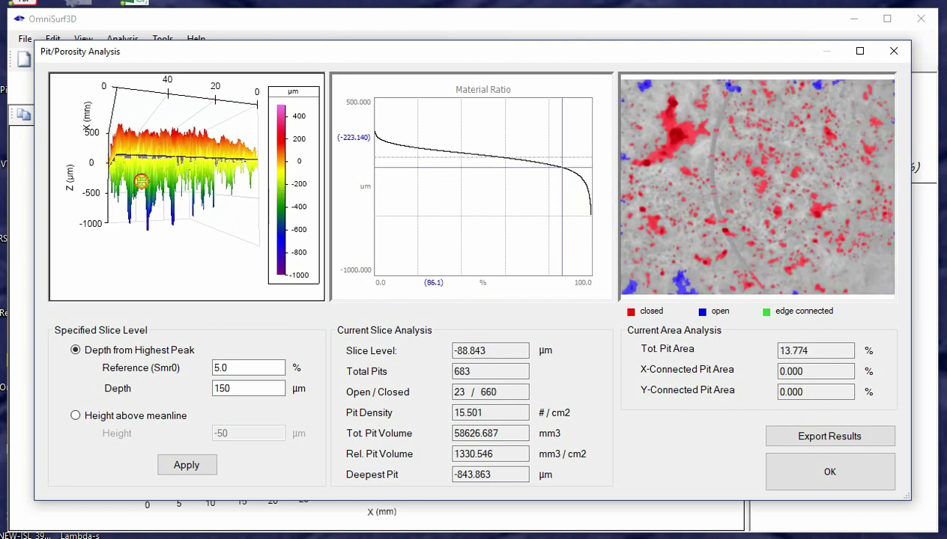
left_click_drag(141, 182, 146, 221)
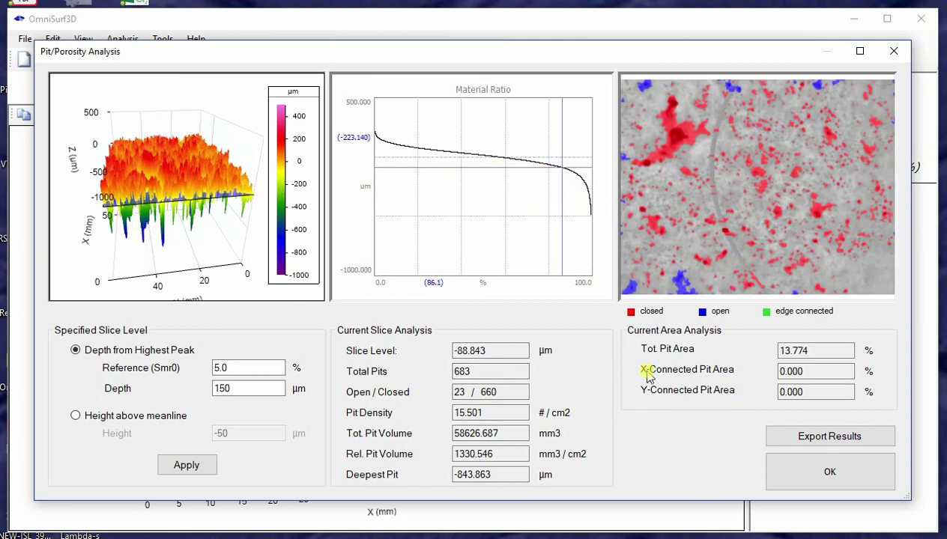